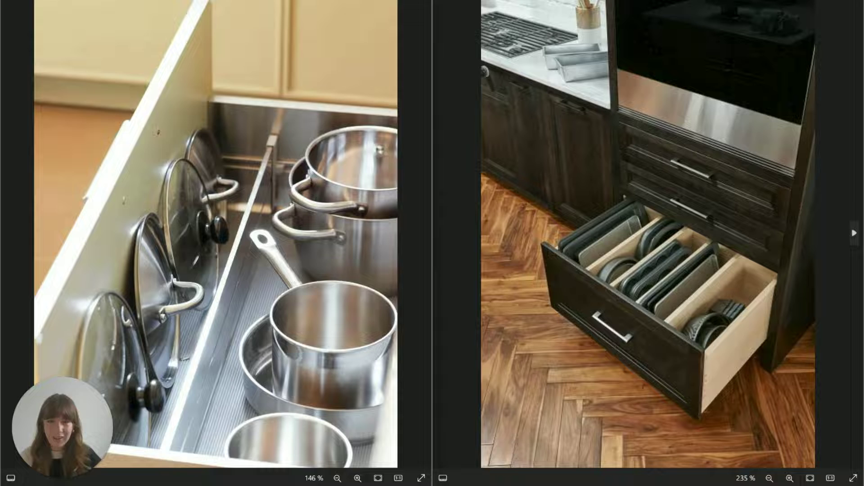
Switch from the drawer photos back to the kitchen wall elevation in Cabinet Vision
click(491, 442)
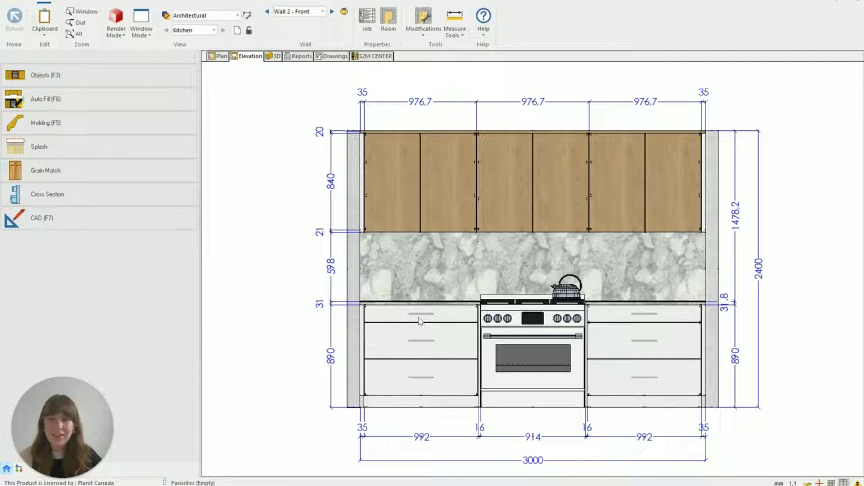
Select the left Base 3 Drawer cabinet and open it for section editing
click(438, 389)
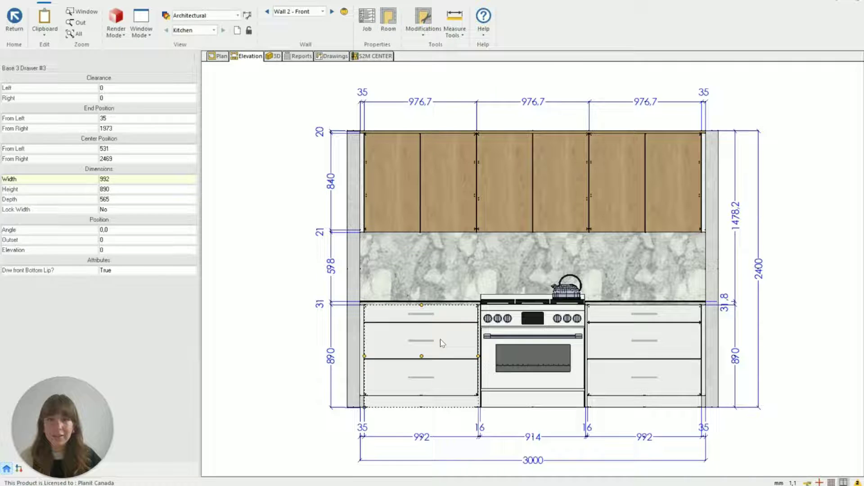
double_click(440, 345)
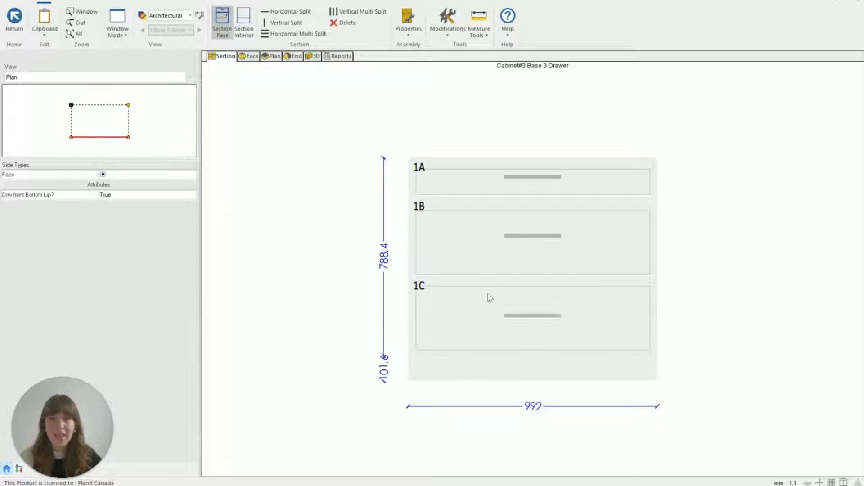
Open the Drawer Box layout of drawer 1C, a 901,5 by 425,4 box, from its properties
right_click(475, 309)
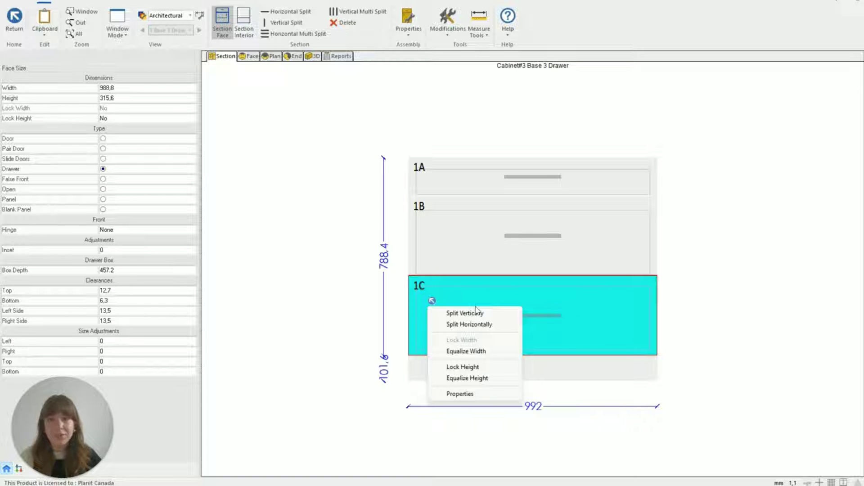
click(476, 395)
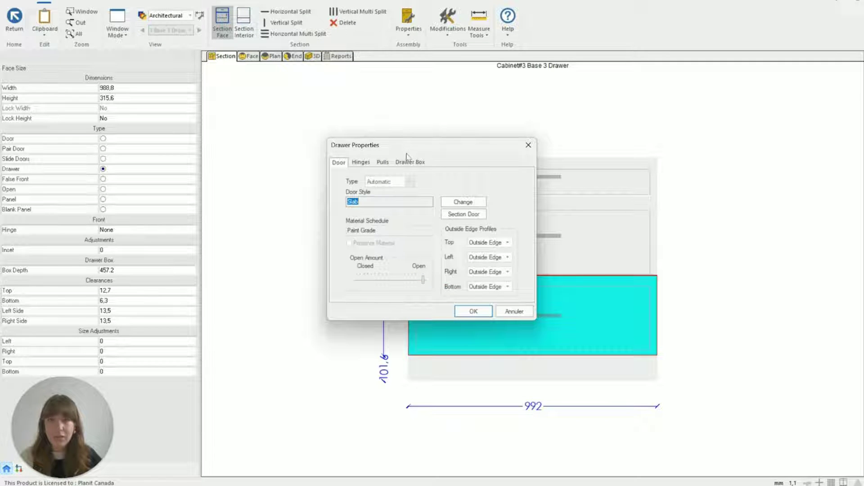
click(408, 164)
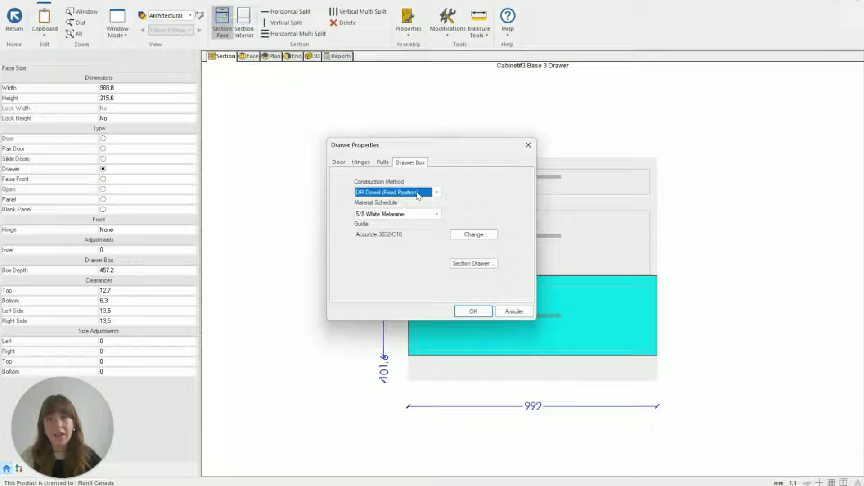
click(463, 264)
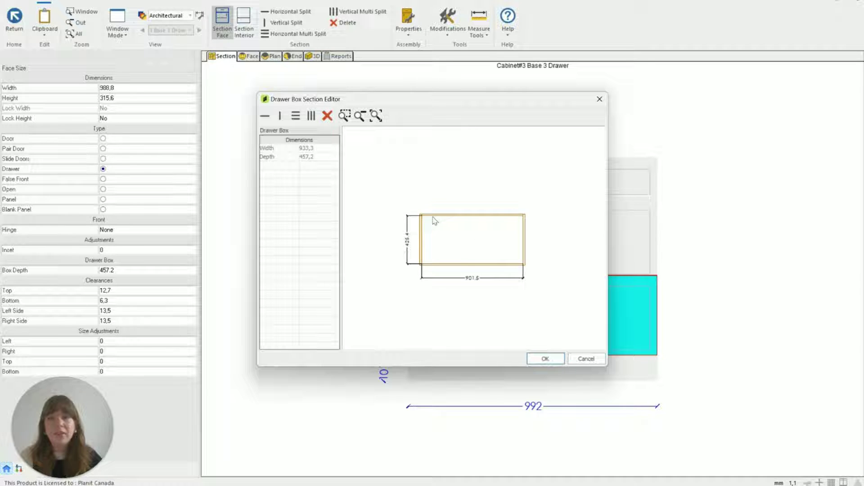
scroll(454, 247, up, 2)
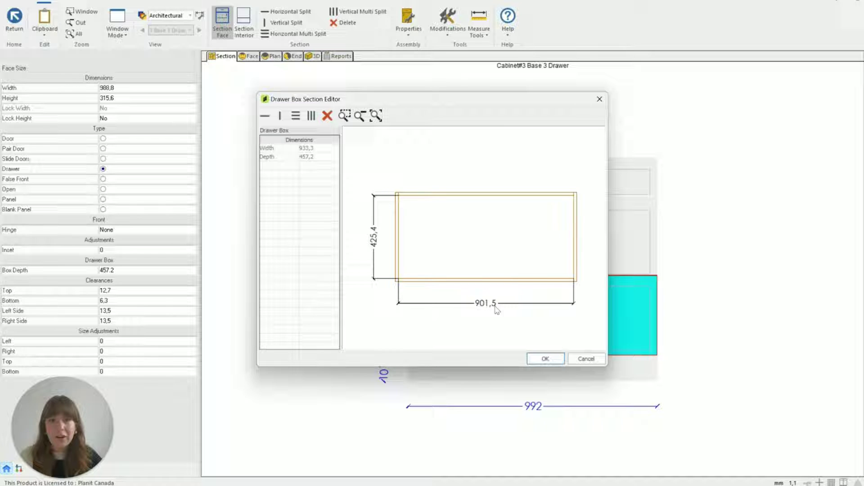
Select the drawer box opening and bring up the pot and bakeware reference photos
click(458, 257)
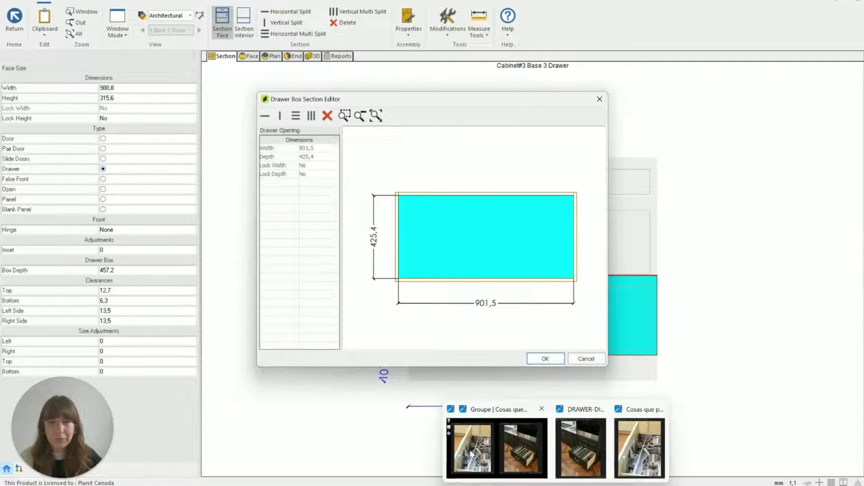
click(473, 451)
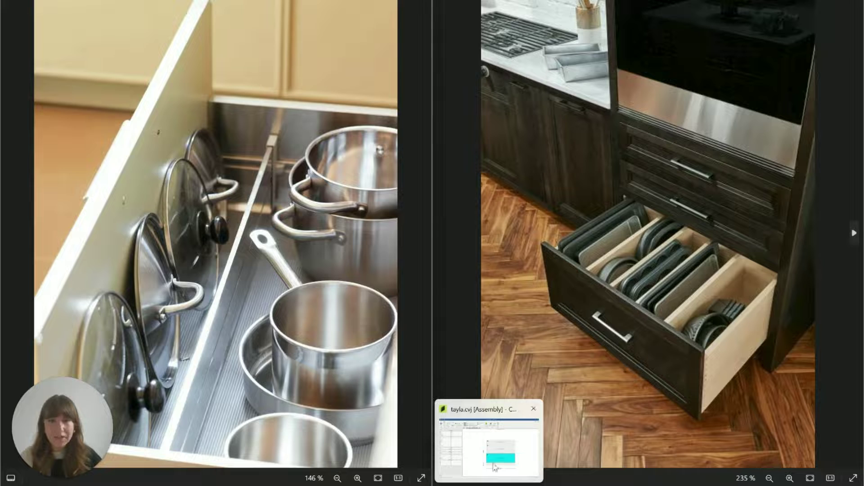
Return from the reference photos to the undivided drawer box section editor
click(500, 446)
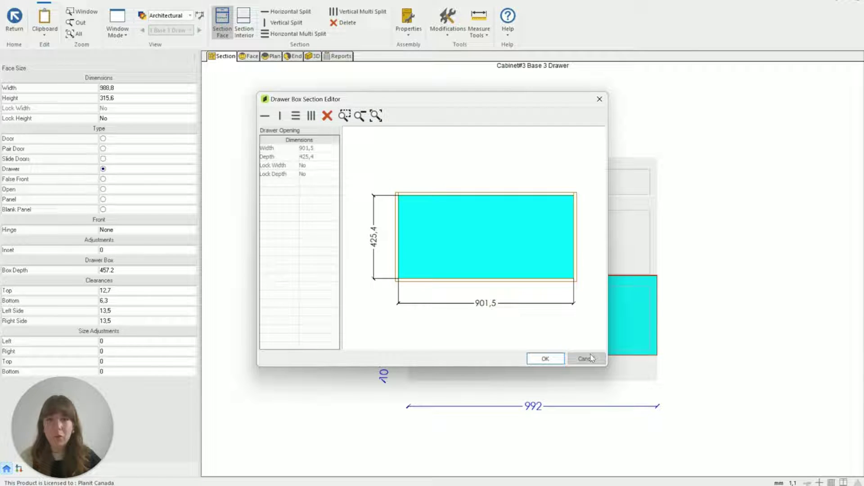
Split the drawer box opening horizontally into two 204,8 sections and inspect each
click(266, 116)
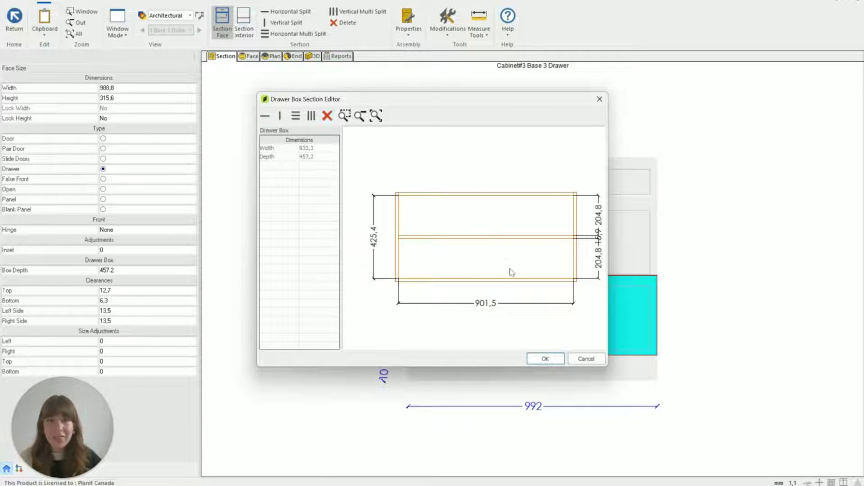
scroll(533, 253, up, 1)
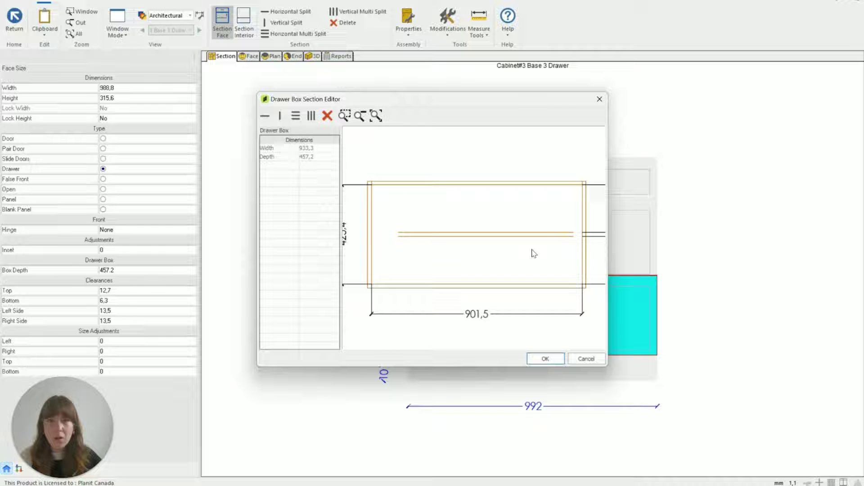
click(489, 214)
click(478, 264)
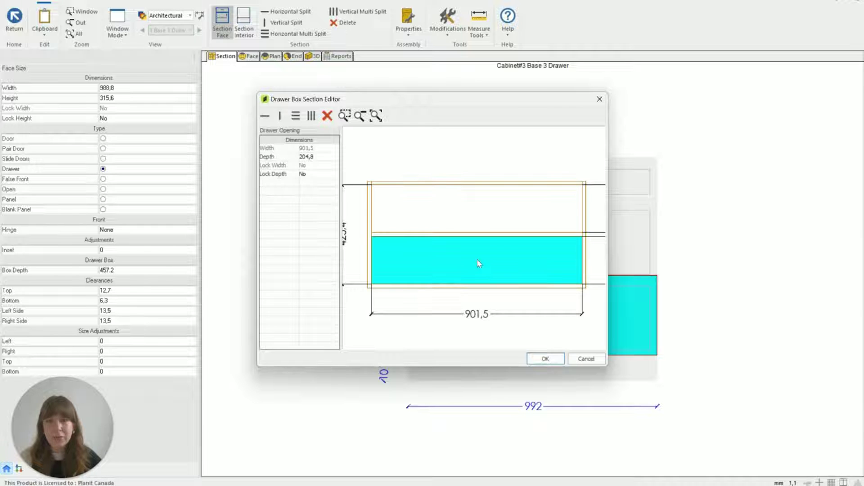
scroll(462, 224, down, 1)
scroll(553, 220, down, 1)
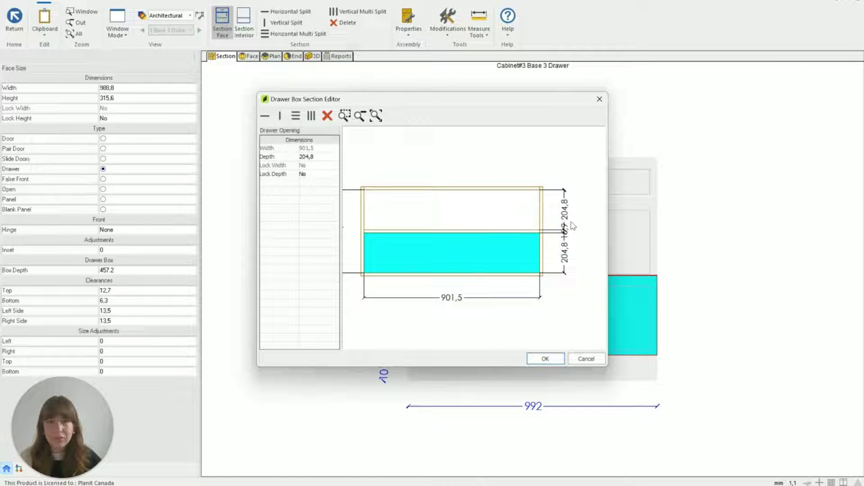
click(505, 213)
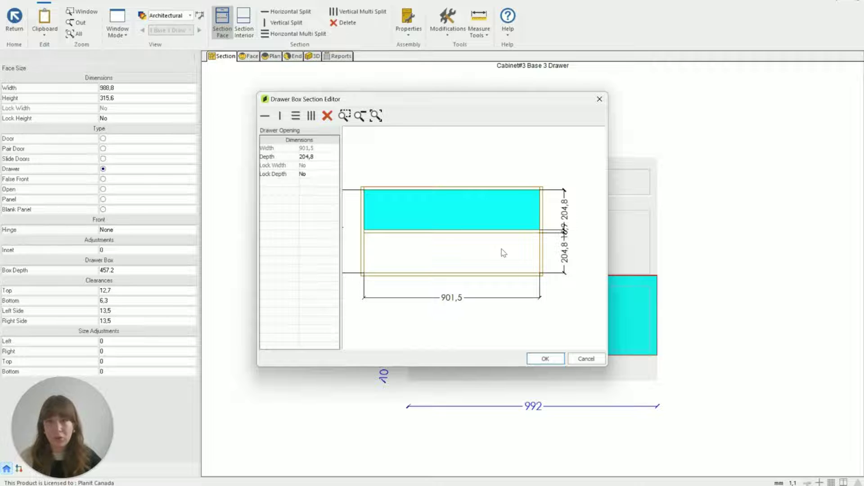
click(502, 252)
click(520, 215)
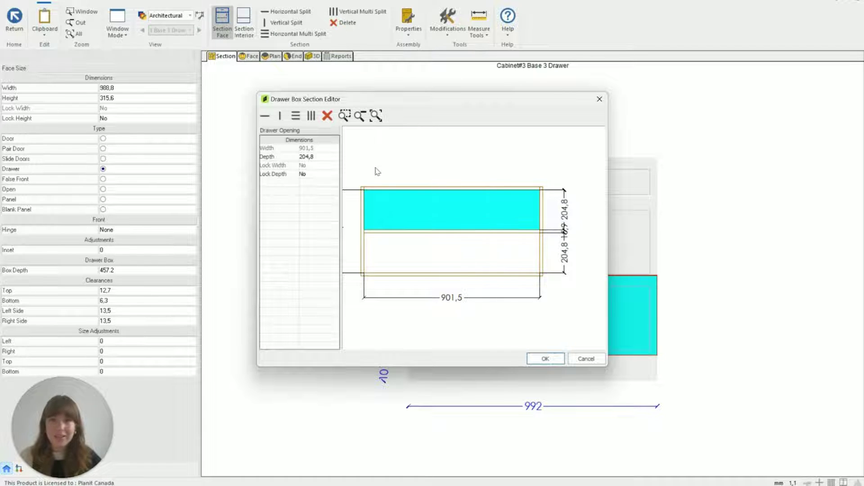
Set the back section depth to 300, leaving a 109,6 front section
click(325, 157)
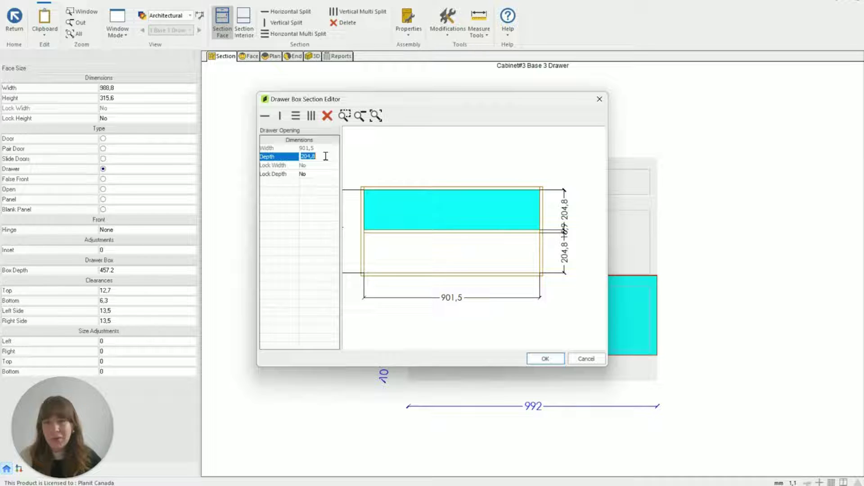
text(300)
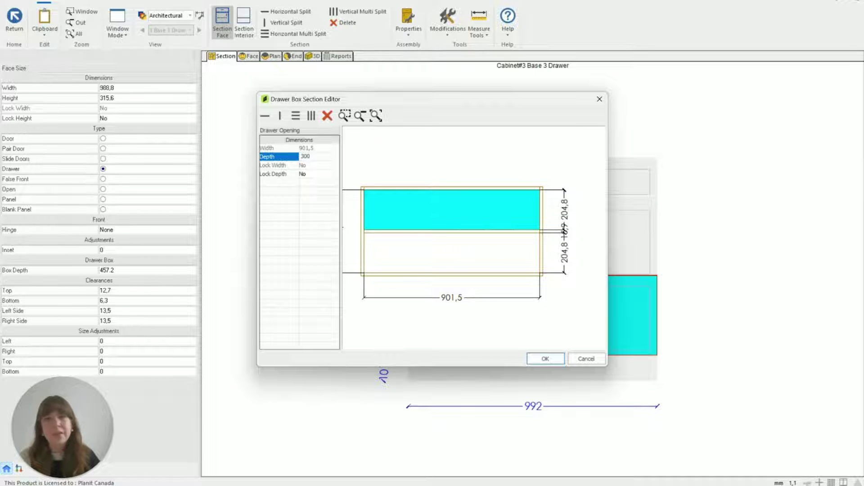
key(Return)
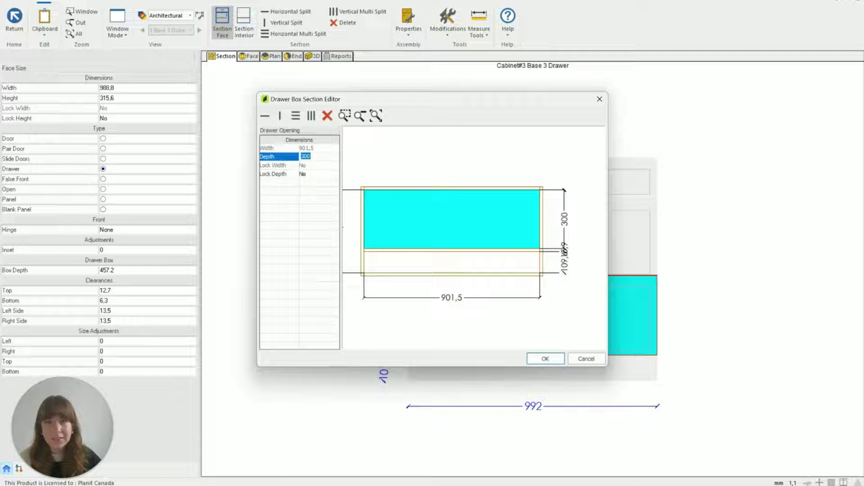
click(394, 260)
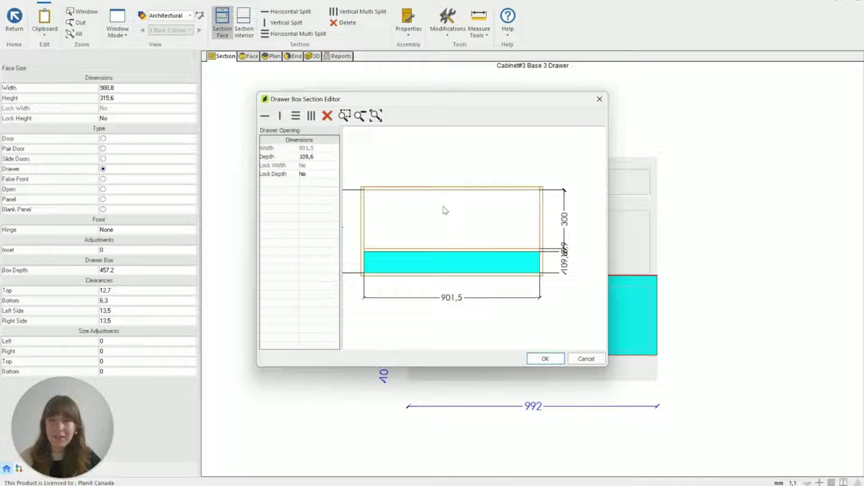
click(487, 227)
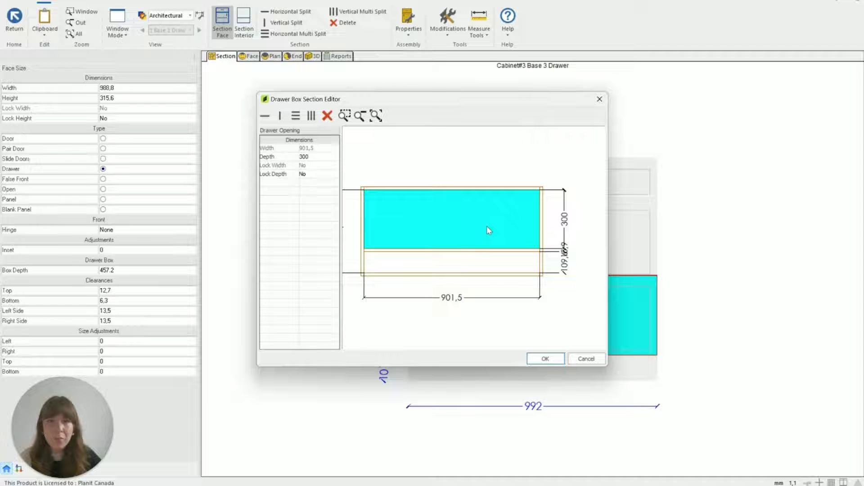
click(465, 266)
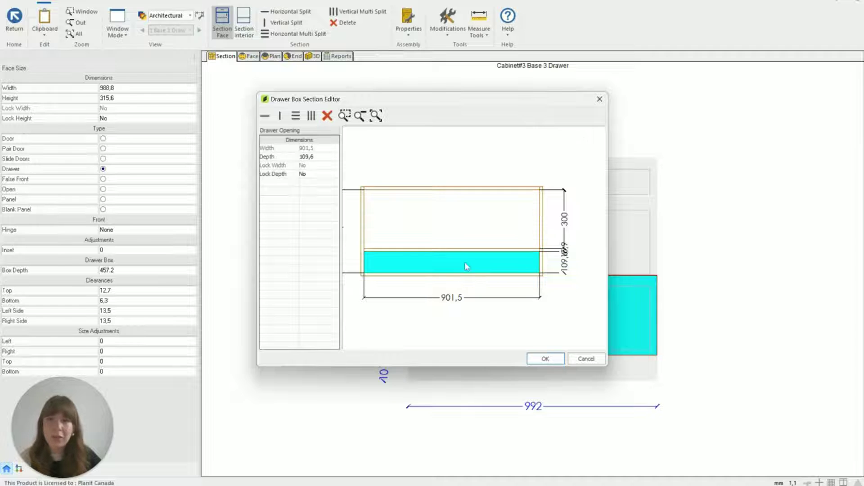
Accept the divided drawer box in both dialogs and view the cabinet in 3D
click(547, 361)
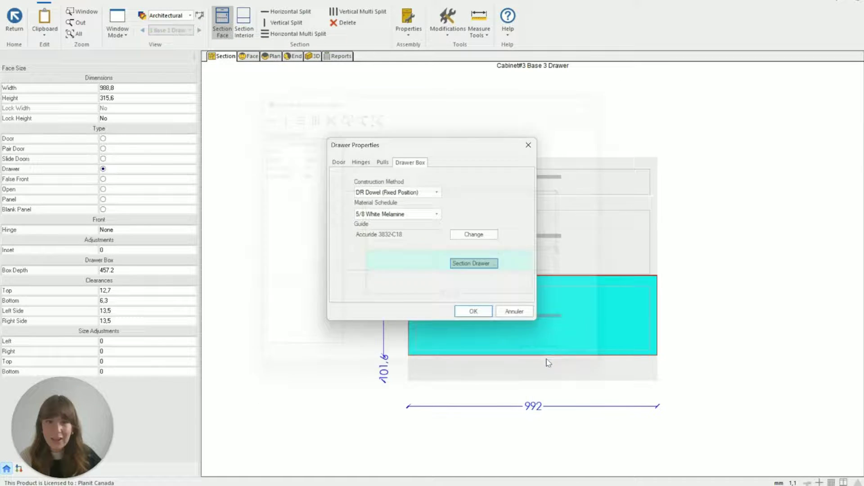
click(487, 311)
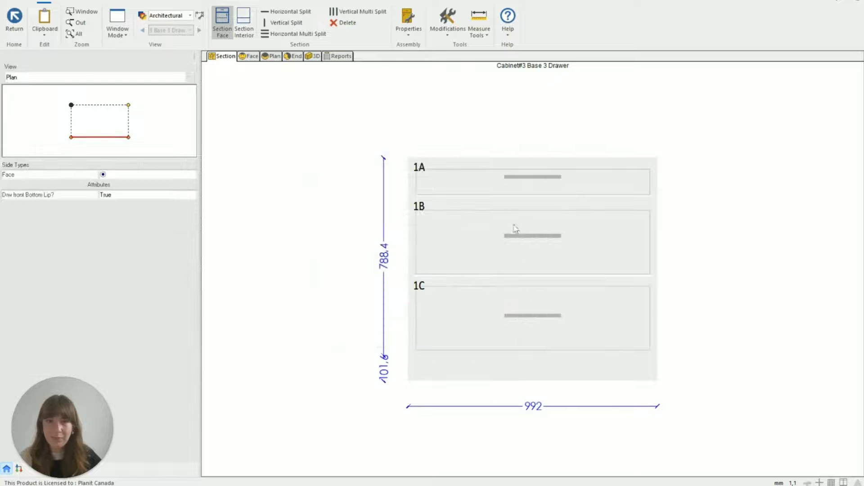
click(314, 58)
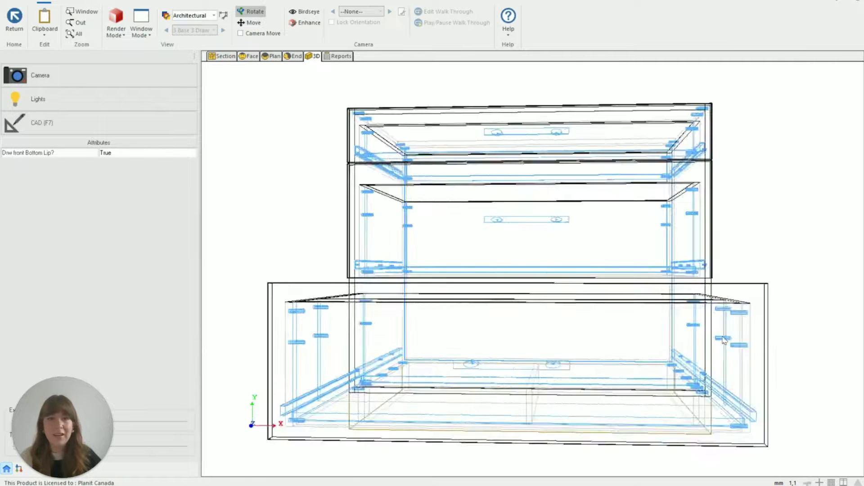
Orbit the 3D cabinet to inspect the divided bottom drawer, then bring up the reference photos
drag(722, 341, 489, 385)
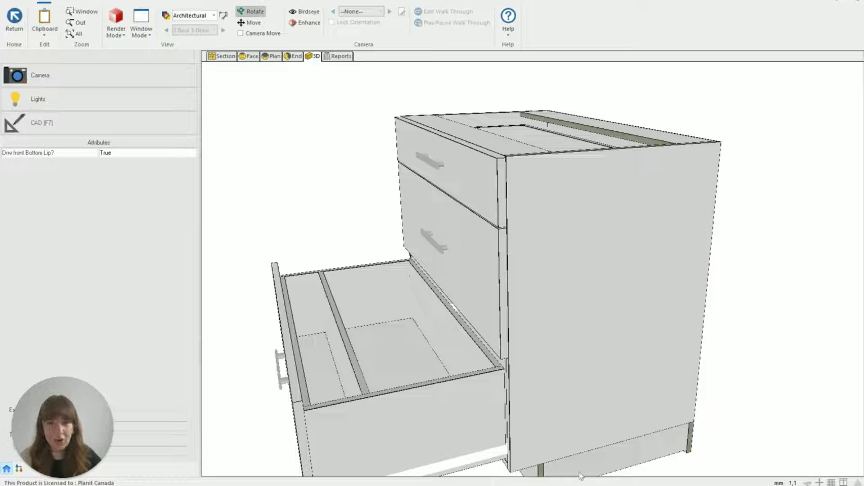
click(525, 438)
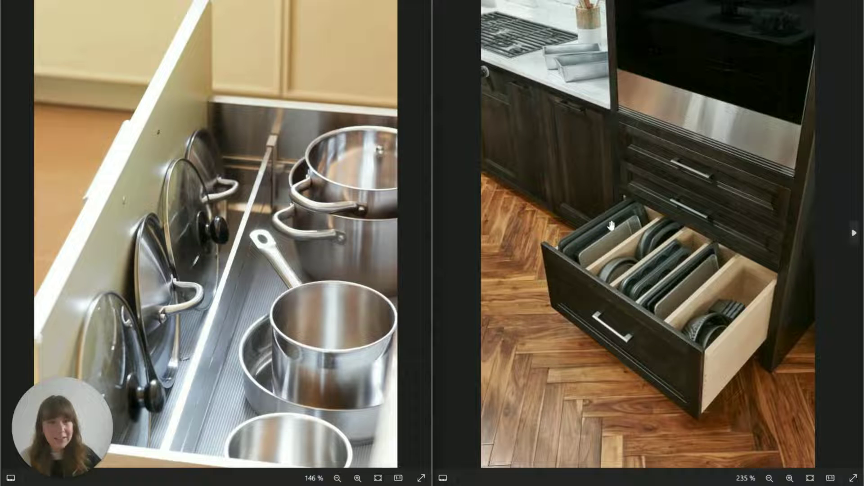
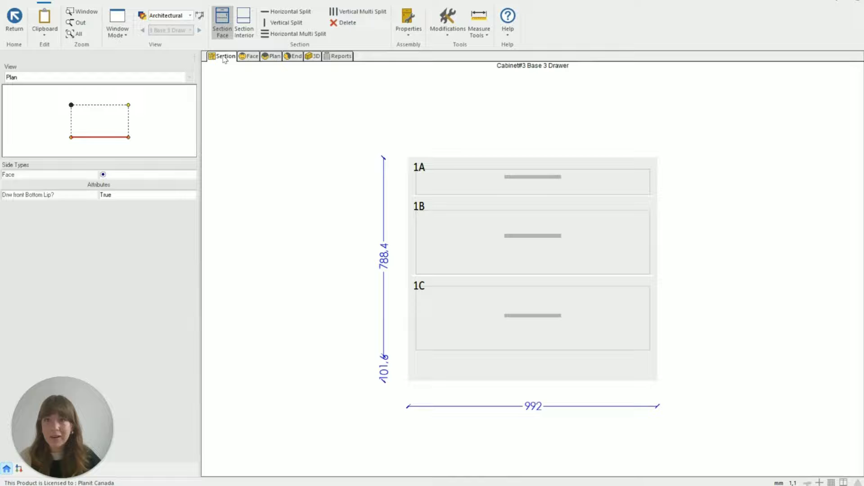
Open the Drawer Box section editor from drawer 1C's properties
right_click(512, 317)
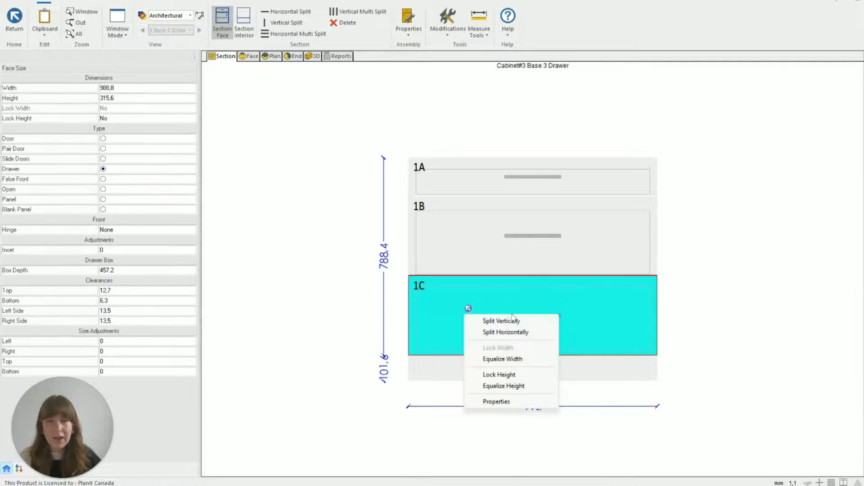
click(511, 403)
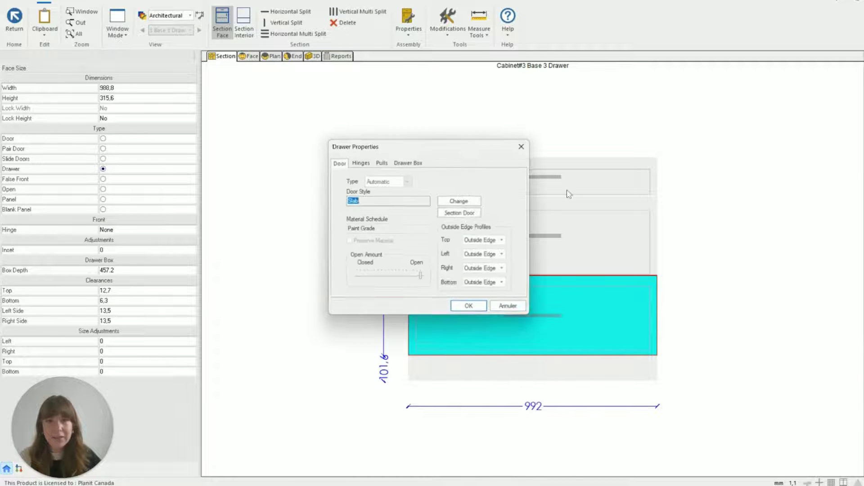
click(424, 165)
click(485, 268)
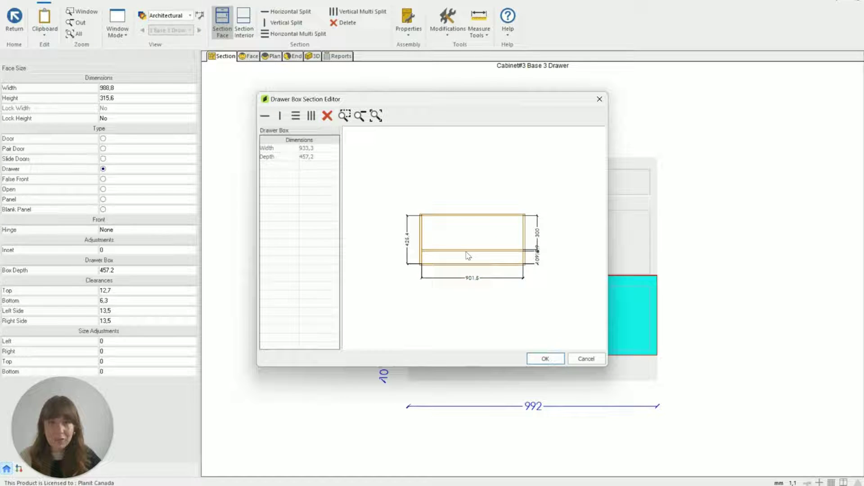
Delete the horizontal partition, leaving one selected opening in the drawer box
click(466, 255)
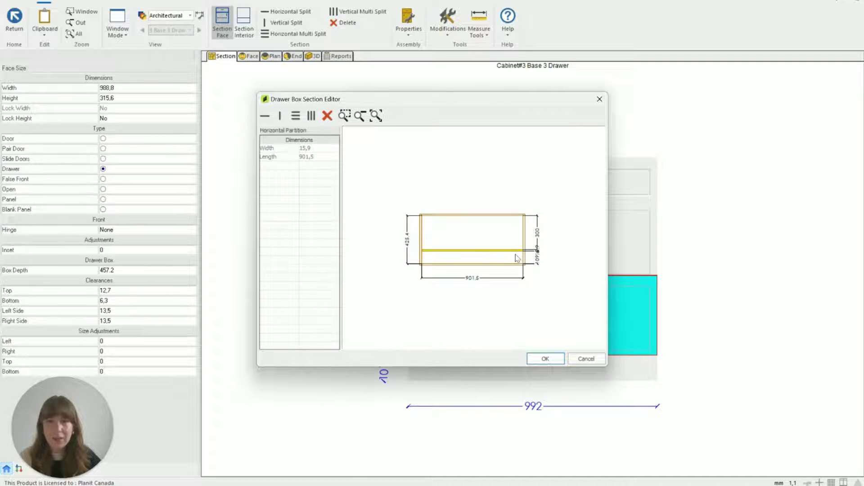
key(Delete)
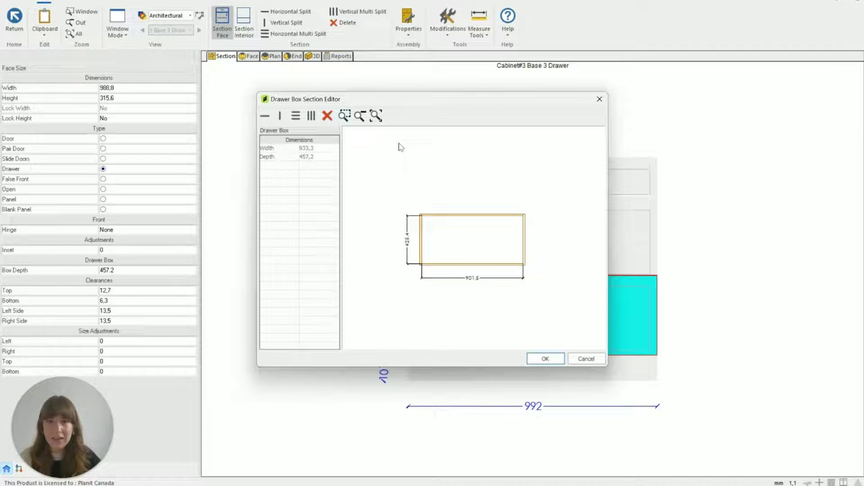
click(452, 241)
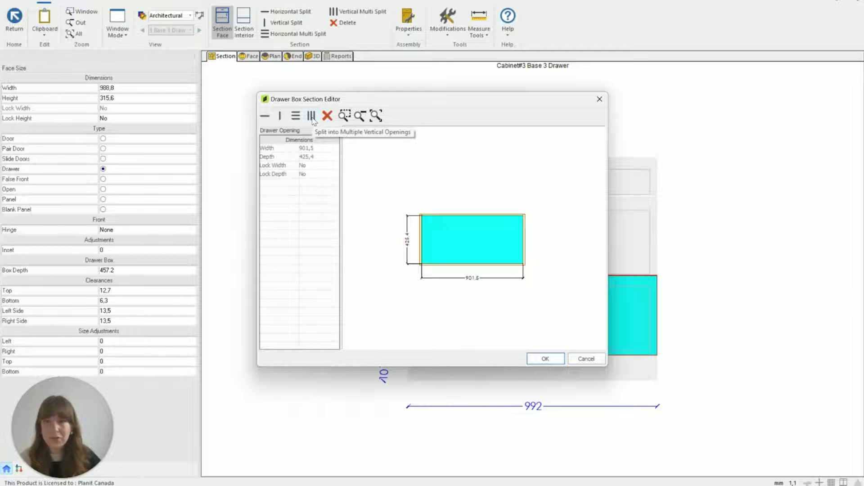
Split drawer 1C's box into six equal 137 mm vertical compartments and apply
click(311, 116)
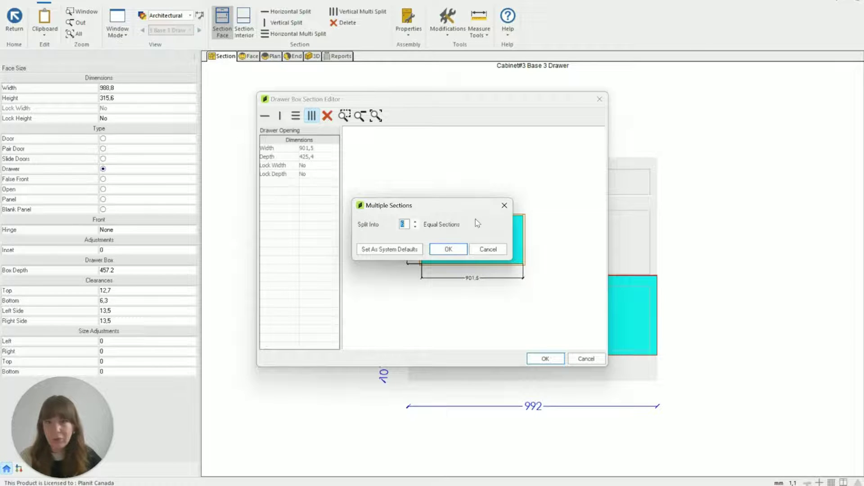
click(446, 250)
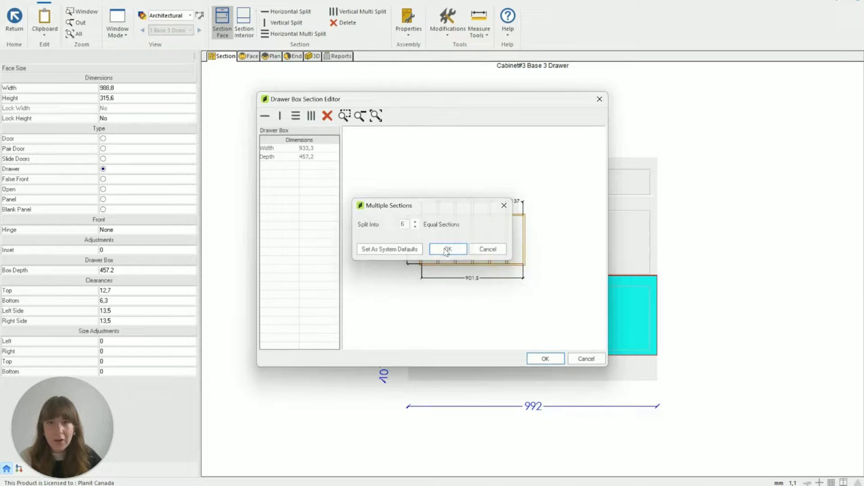
scroll(446, 251, up, 2)
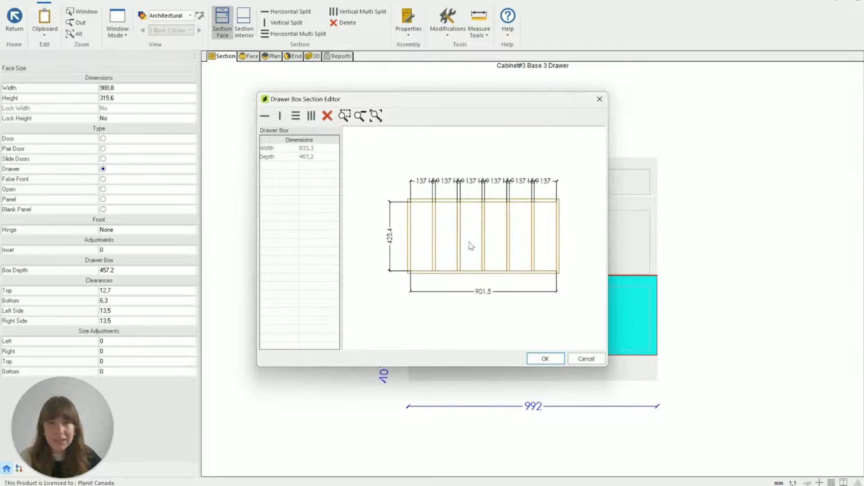
click(434, 244)
click(459, 242)
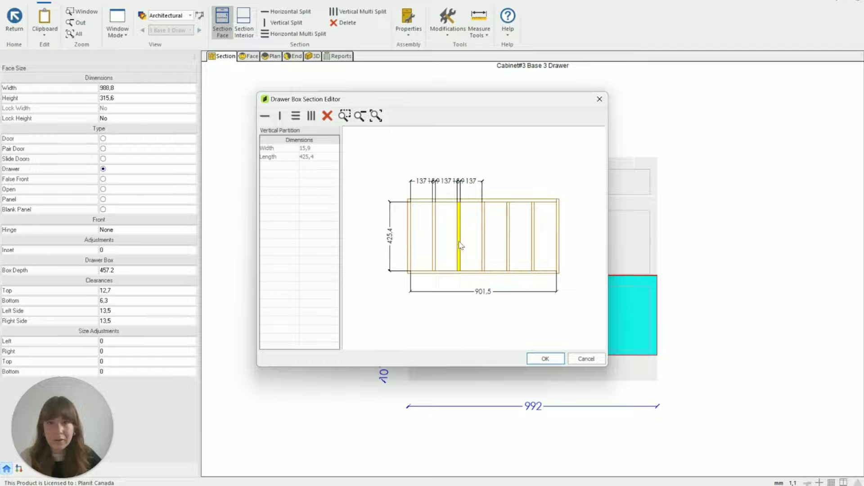
click(484, 244)
click(508, 250)
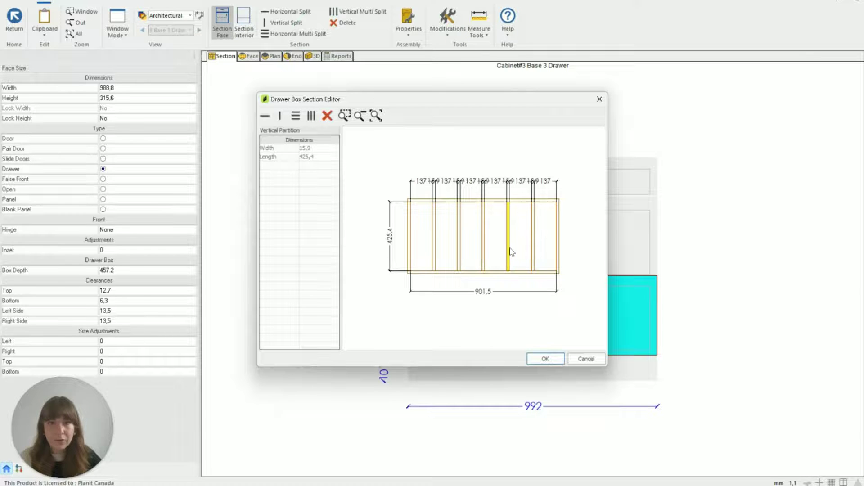
click(533, 253)
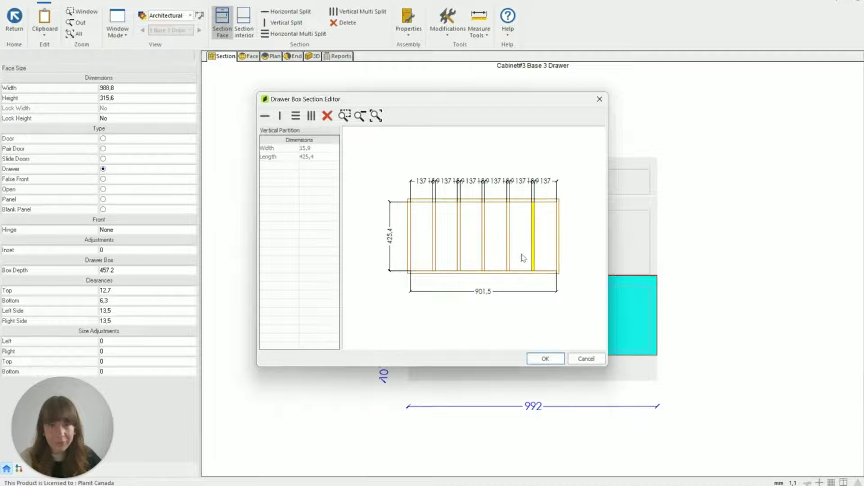
click(543, 239)
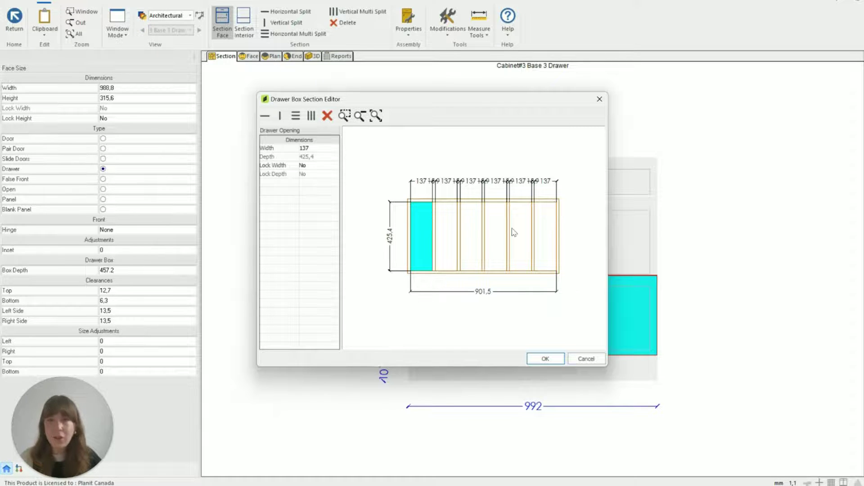
scroll(420, 182, up, 1)
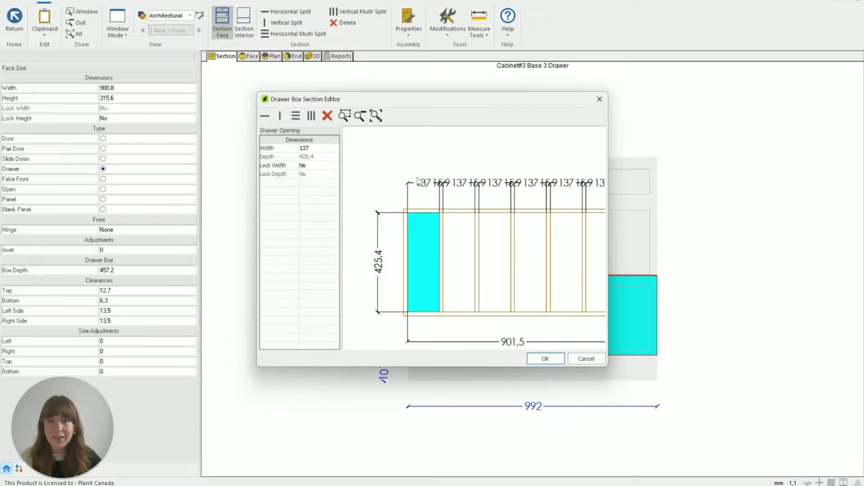
scroll(434, 202, up, 1)
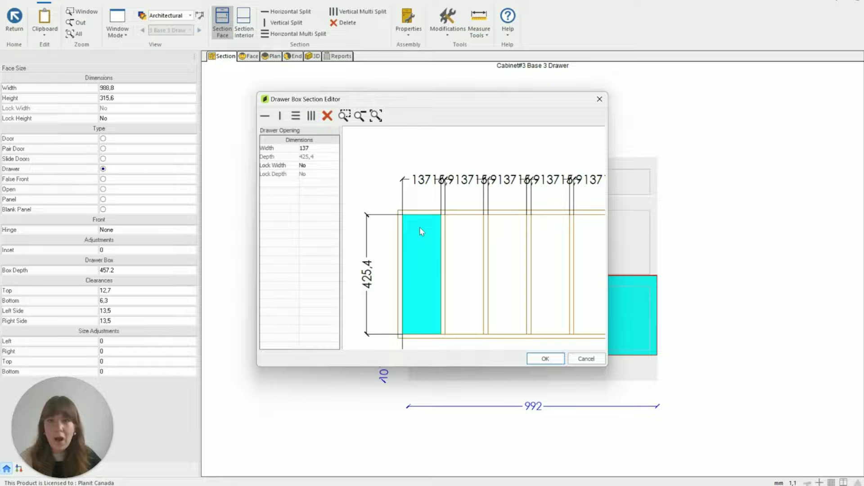
scroll(419, 230, down, 1)
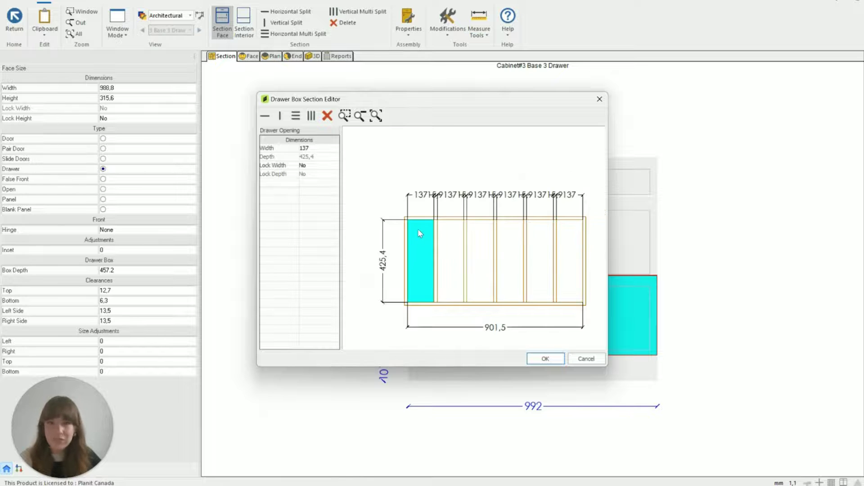
click(545, 360)
click(475, 311)
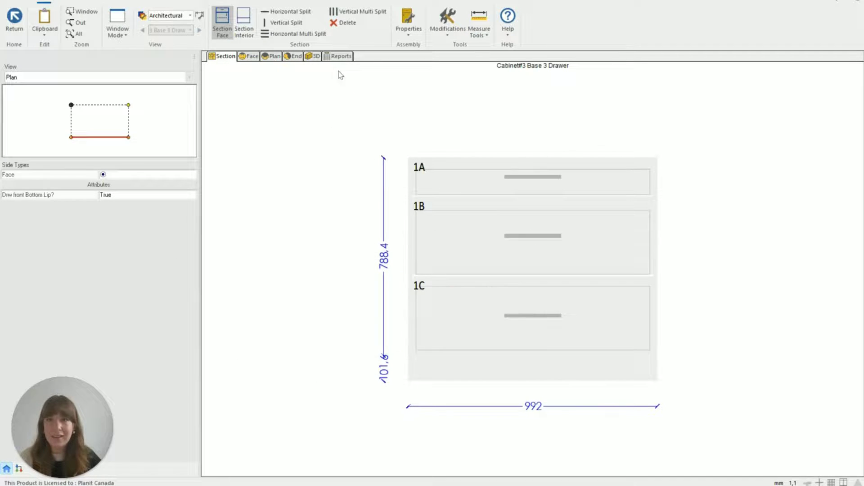
click(315, 56)
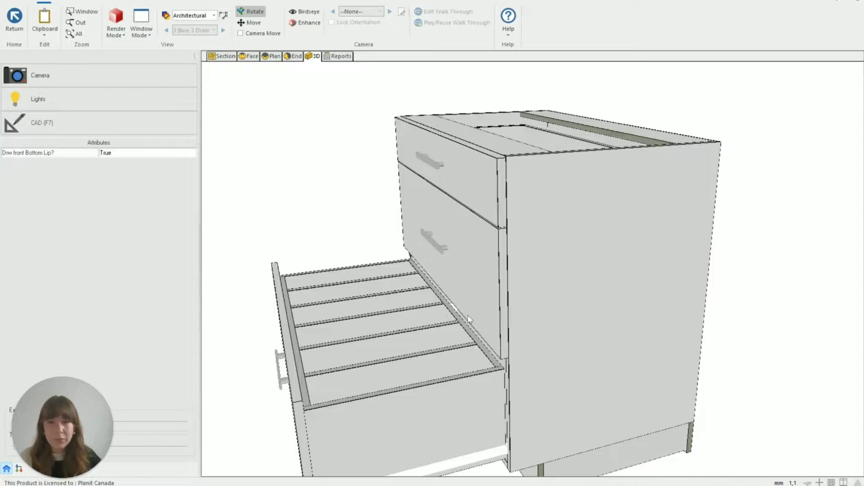
drag(412, 311, 411, 350)
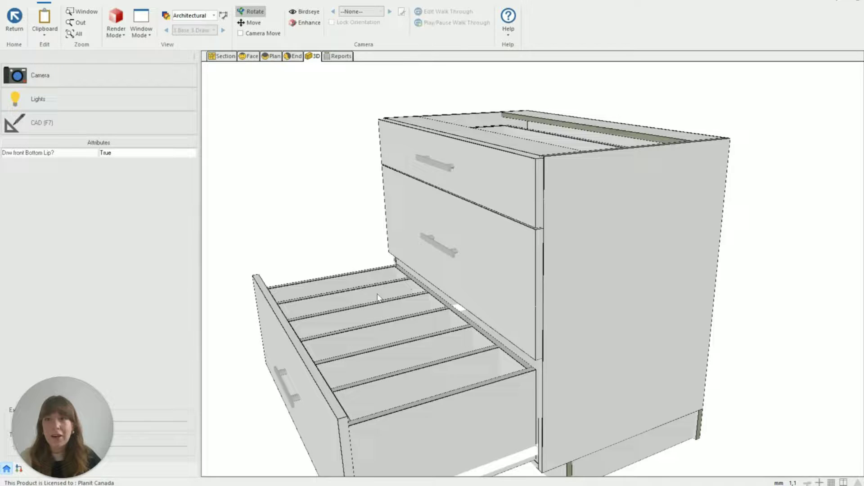
click(223, 60)
Reopen the Drawer Box section editor from drawer 1C's properties
right_click(485, 321)
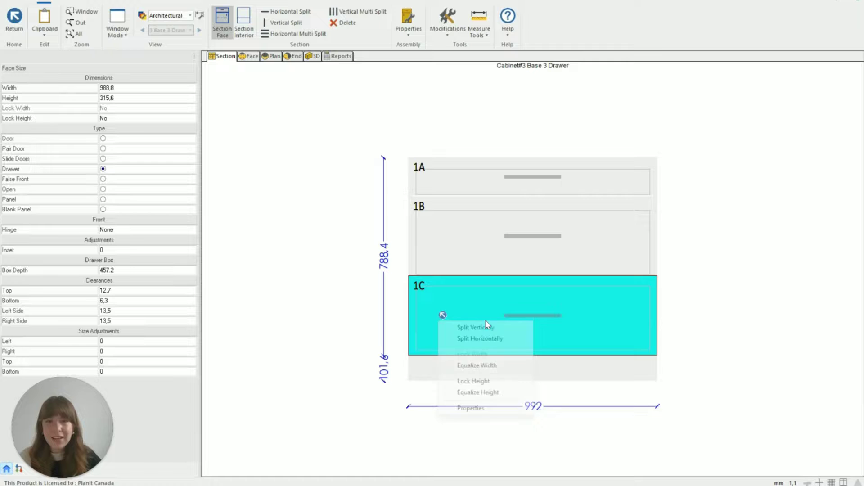
click(488, 408)
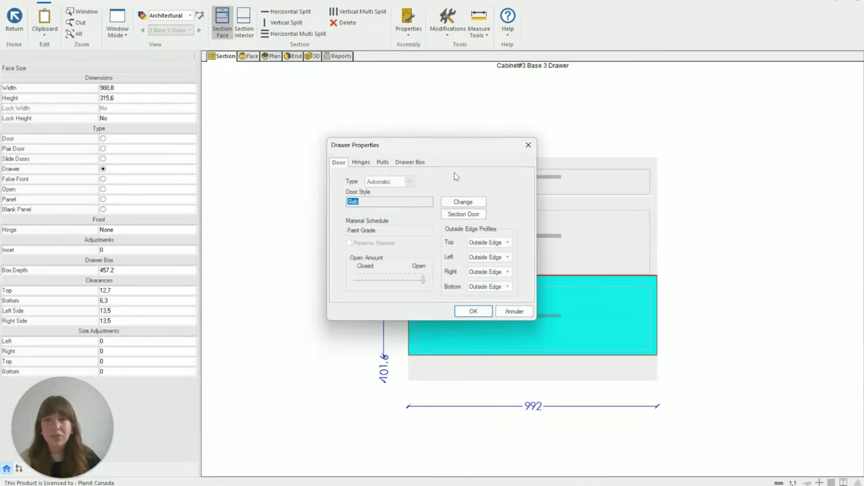
click(413, 162)
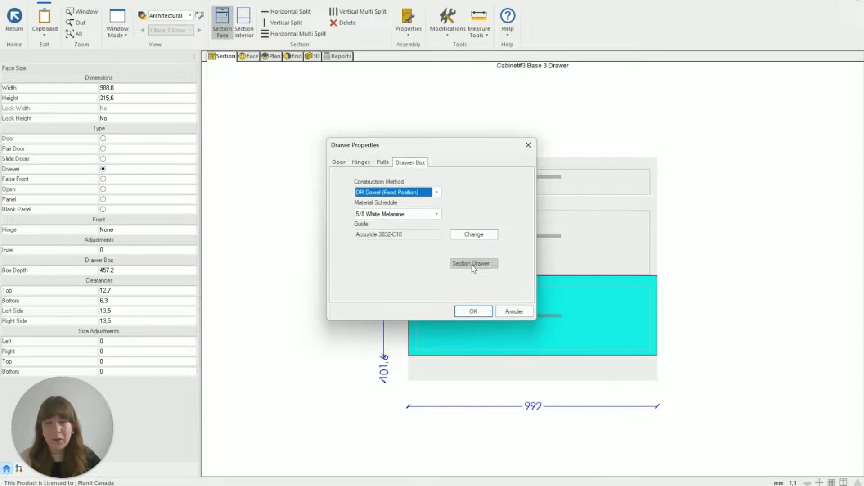
click(474, 267)
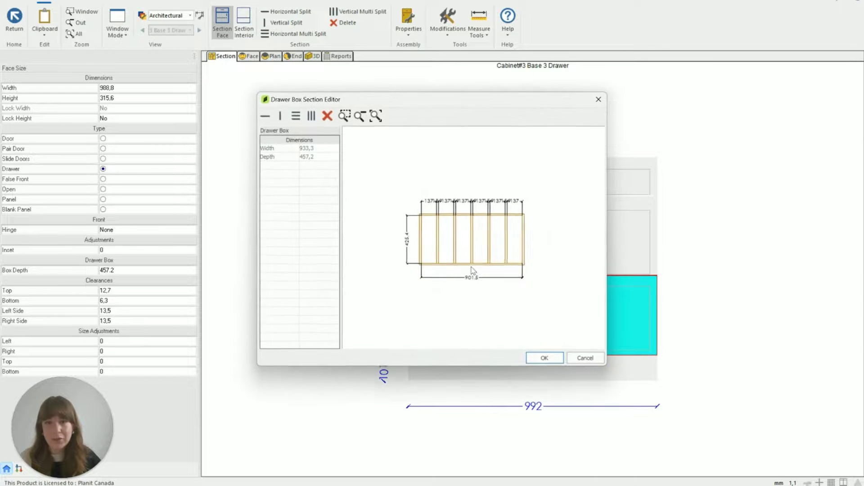
Erase all drawer-box dividers, confirming with Oui after one cancelled attempt
click(327, 116)
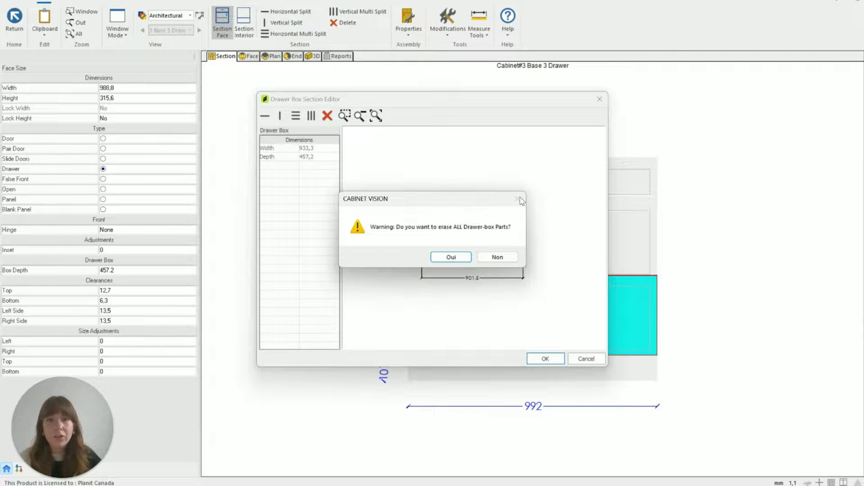
click(505, 261)
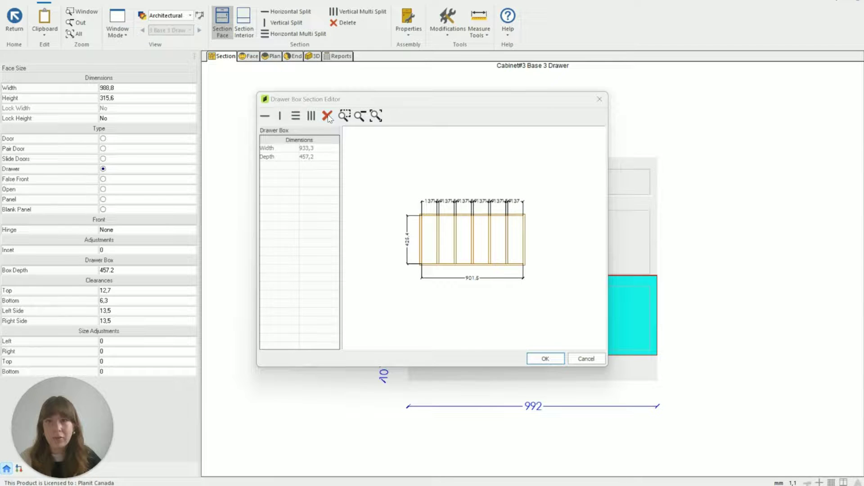
click(328, 116)
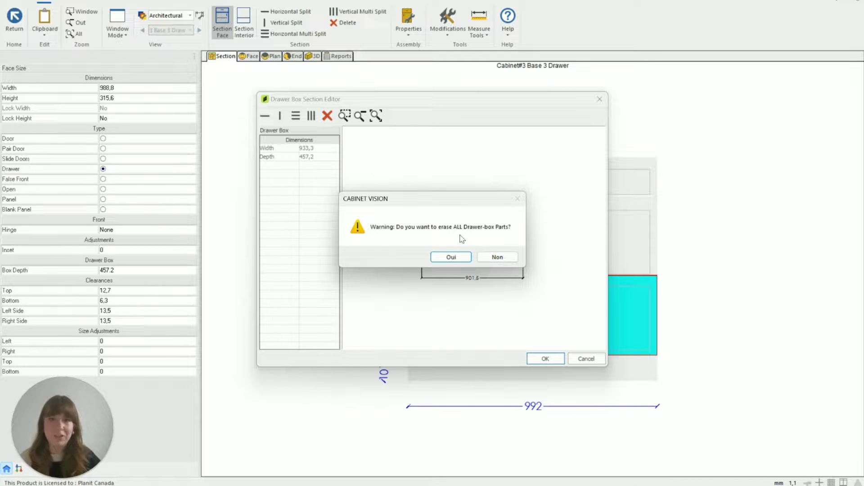
click(451, 257)
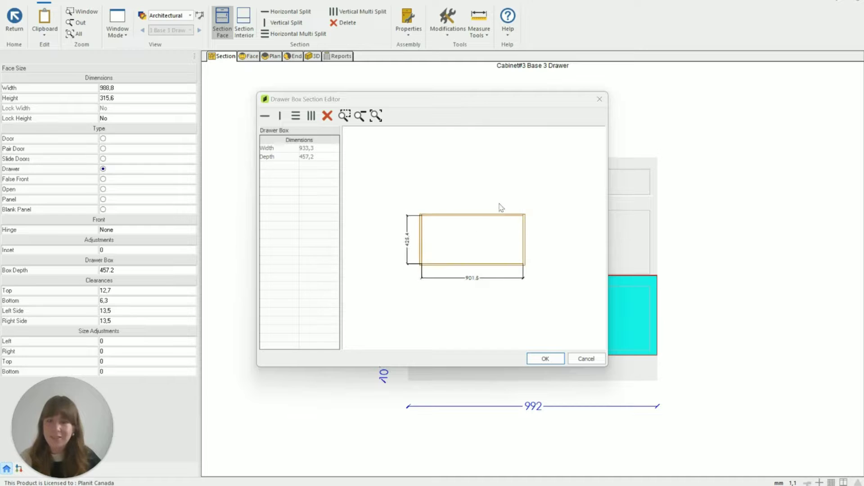
Vertically split the drawer box and set the right section's width to 120
click(466, 243)
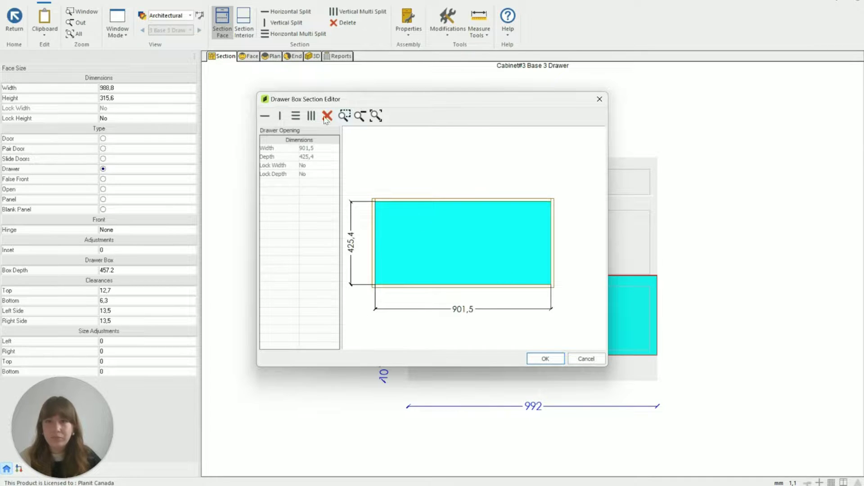
click(281, 117)
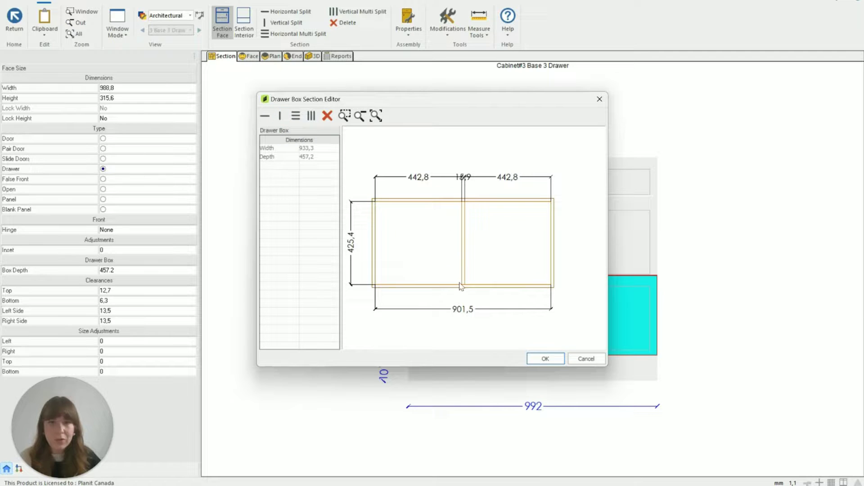
click(506, 240)
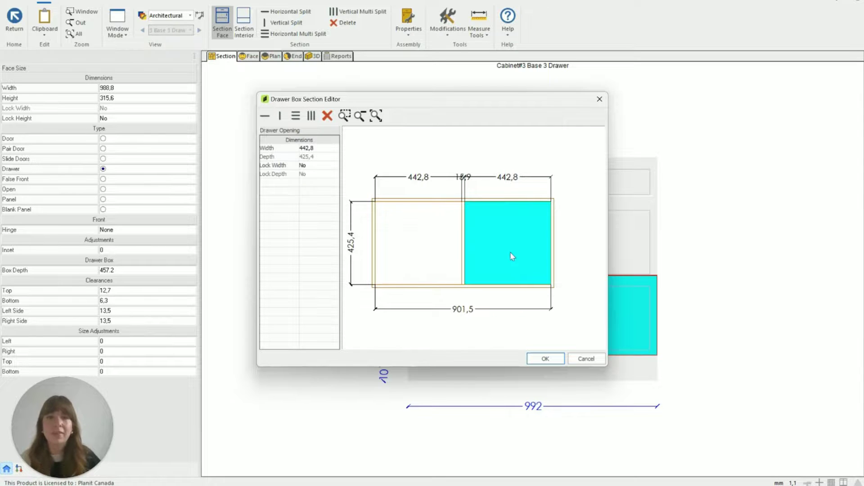
click(318, 148)
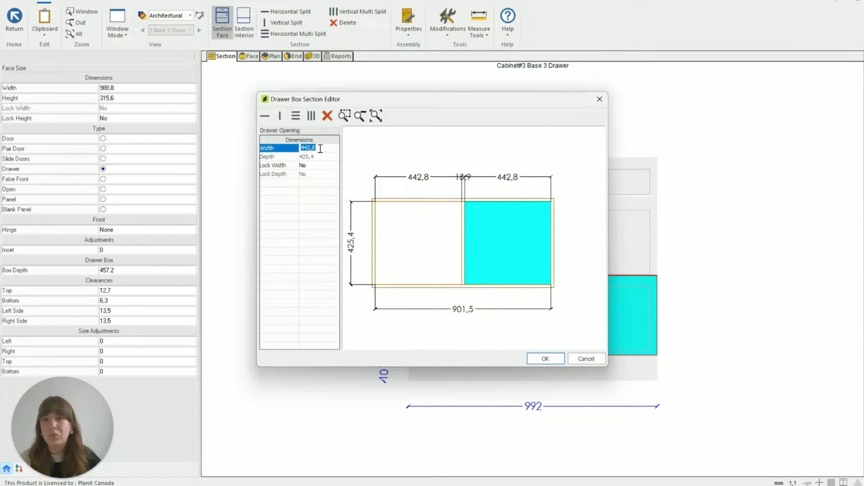
text(120)
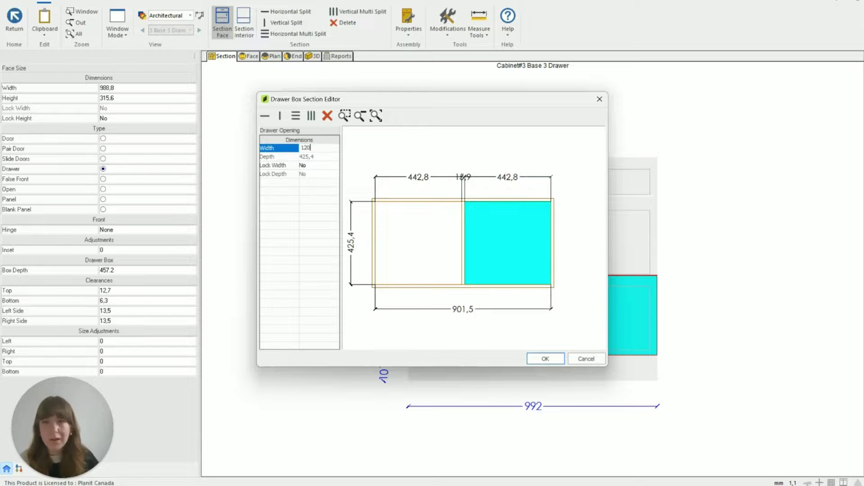
key(Return)
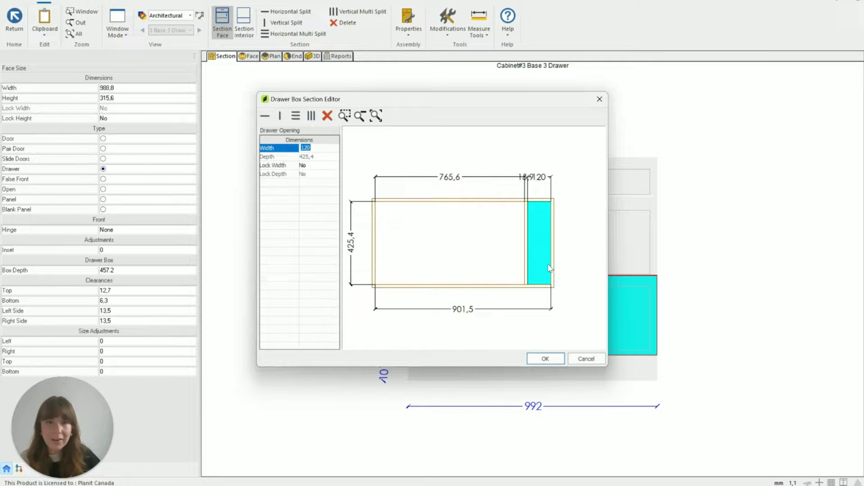
Horizontally split the right strip into four small sections
click(294, 118)
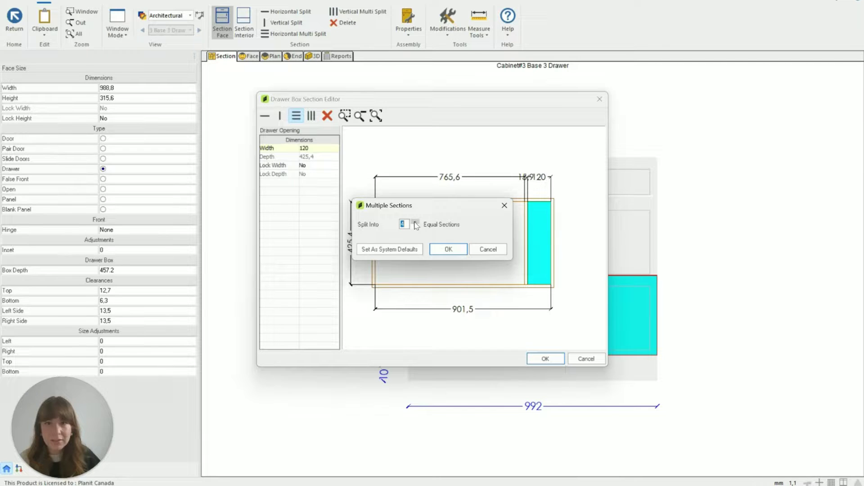
click(446, 251)
click(538, 273)
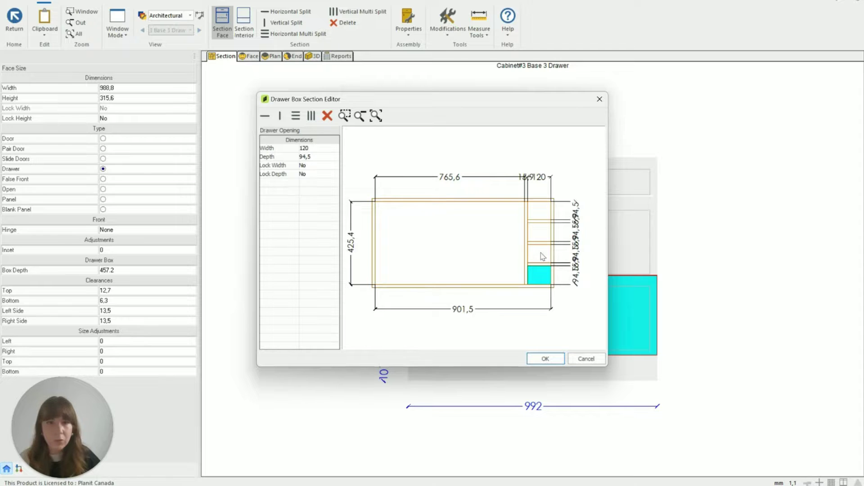
click(542, 253)
click(540, 215)
click(541, 281)
Set the side strip's width to 100, check its sections, and accept the layout
click(317, 153)
text(100)
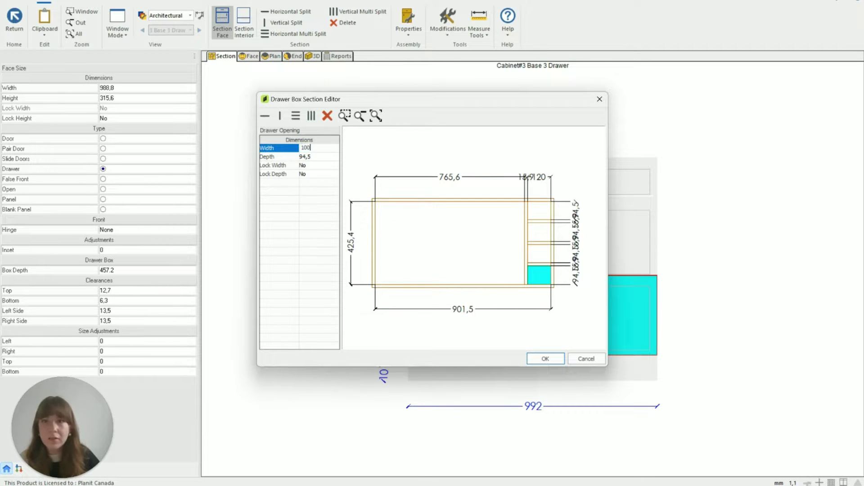
key(Return)
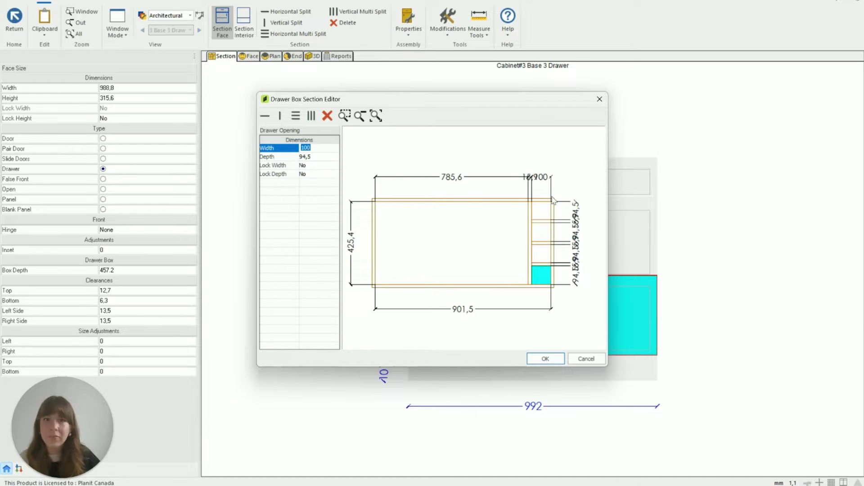
click(540, 257)
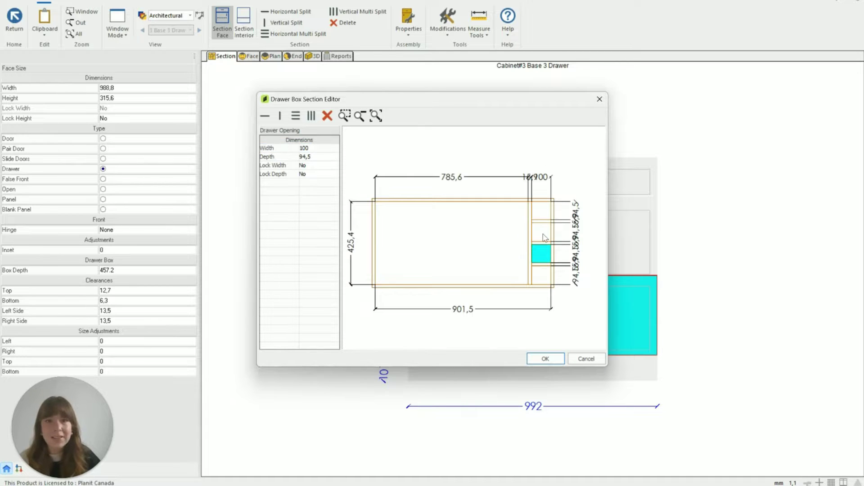
click(546, 234)
click(547, 211)
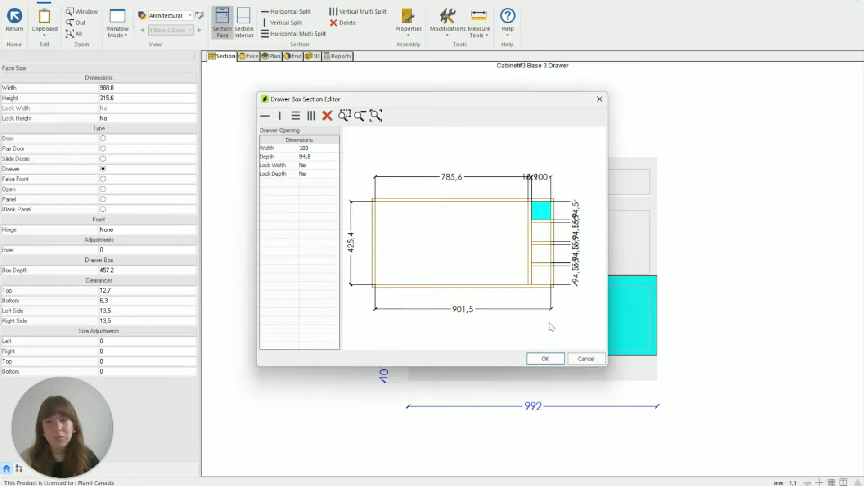
click(545, 359)
Close drawer properties and orbit the 3D view to inspect the bottom drawer's compartments
click(469, 311)
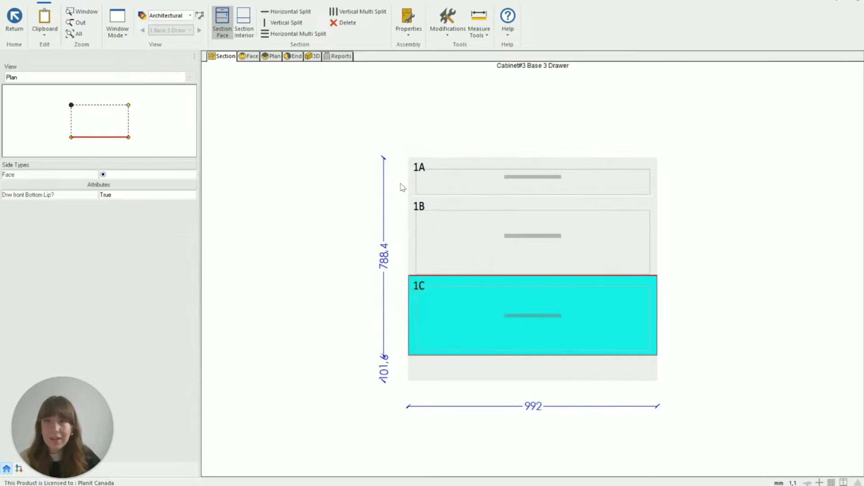
click(313, 56)
drag(481, 321, 578, 406)
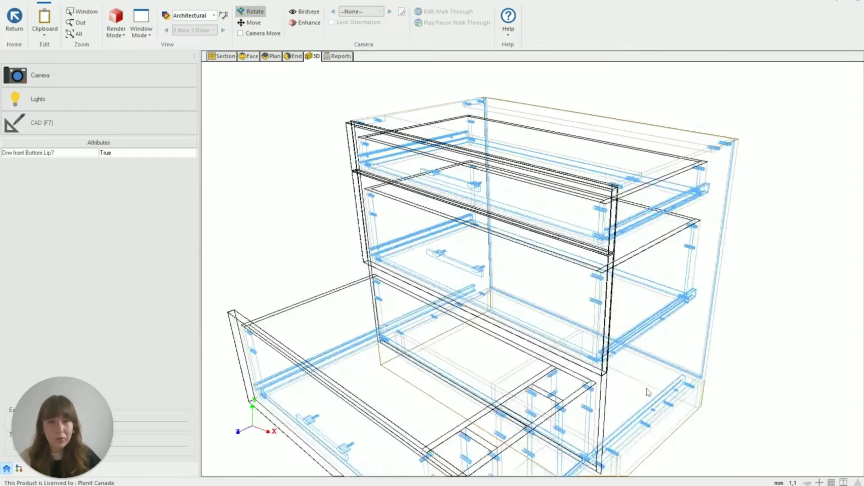
drag(633, 347, 550, 430)
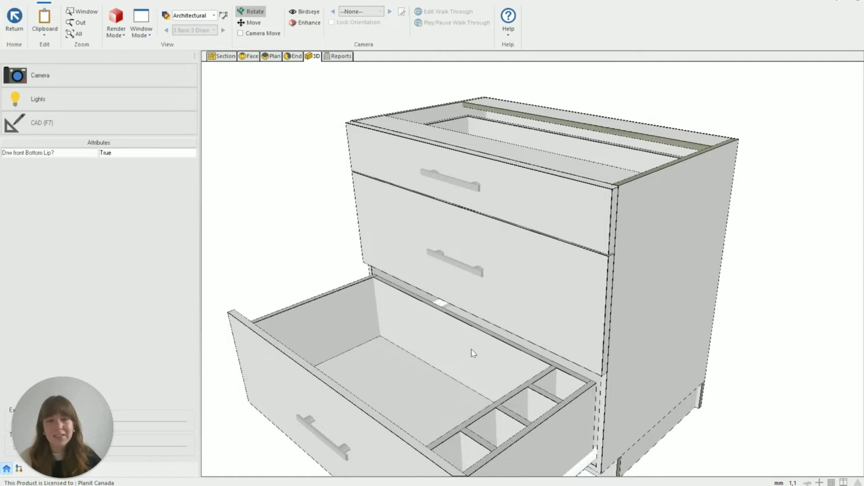
middle_drag(517, 299, 511, 199)
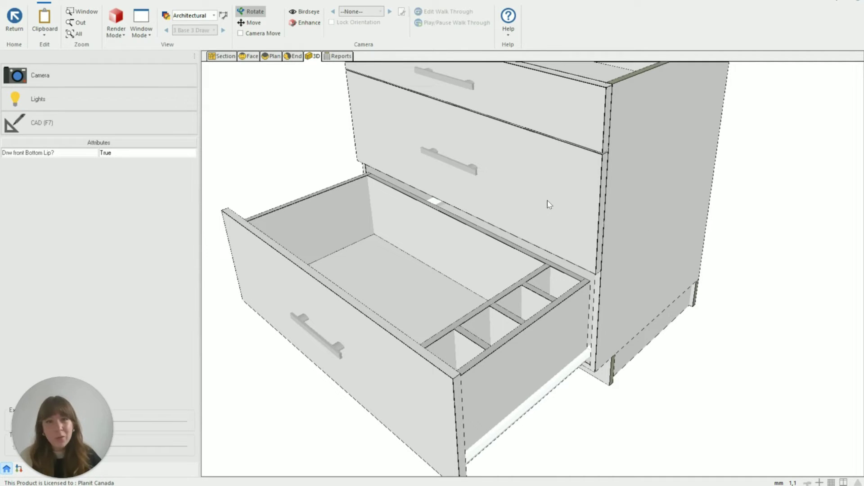
click(56, 98)
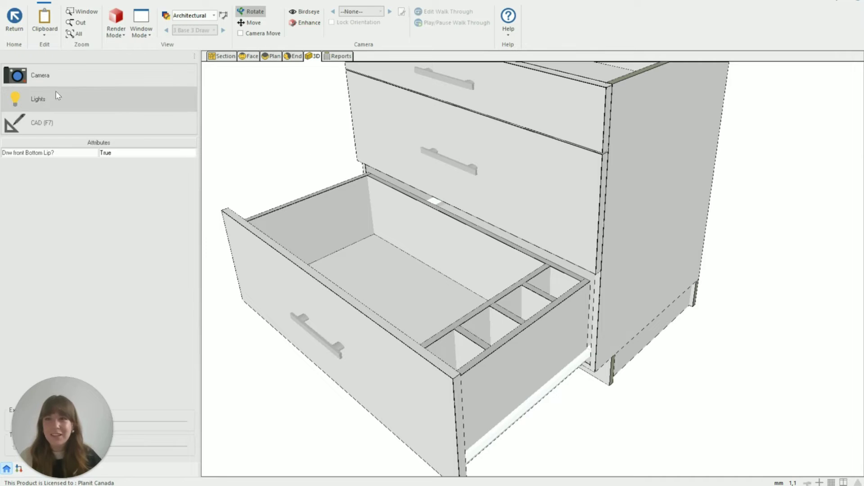